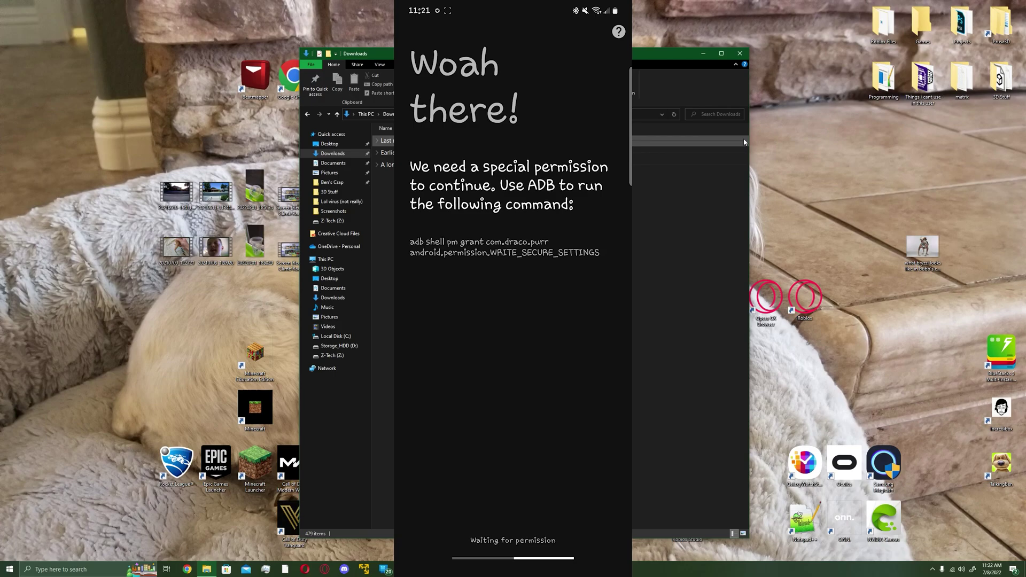
# Step: In Opera, download platform-tools_r33.0.2-windows.zip from the dl.google.com link saved in My Flow
pyautogui.click(306, 569)
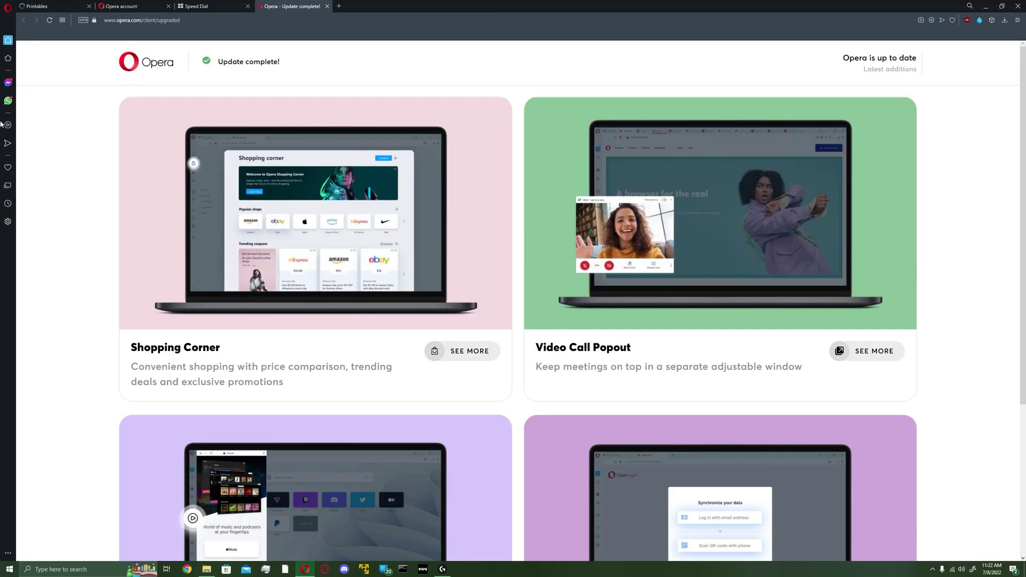
pyautogui.click(10, 172)
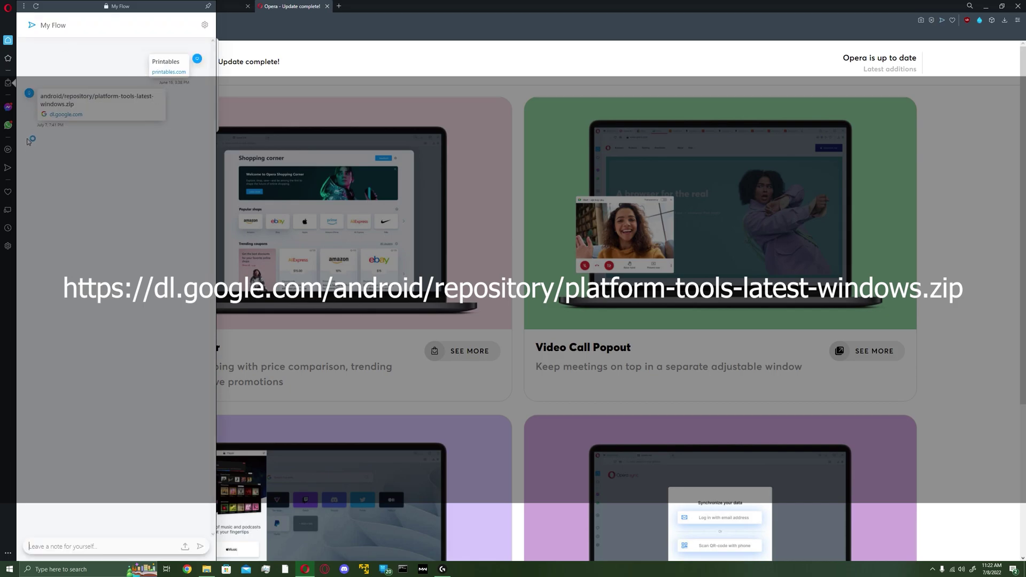
pyautogui.click(81, 118)
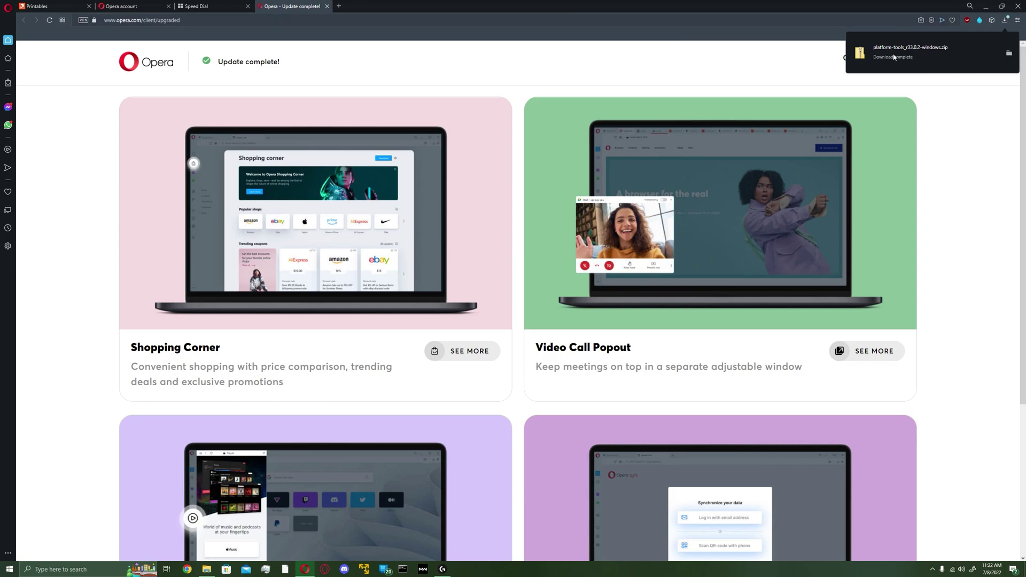
# Step: Extract platform-tools_r33.0.2-windows.zip into the suggested platform-tools folder
pyautogui.click(1012, 55)
pyautogui.rightClick(415, 147)
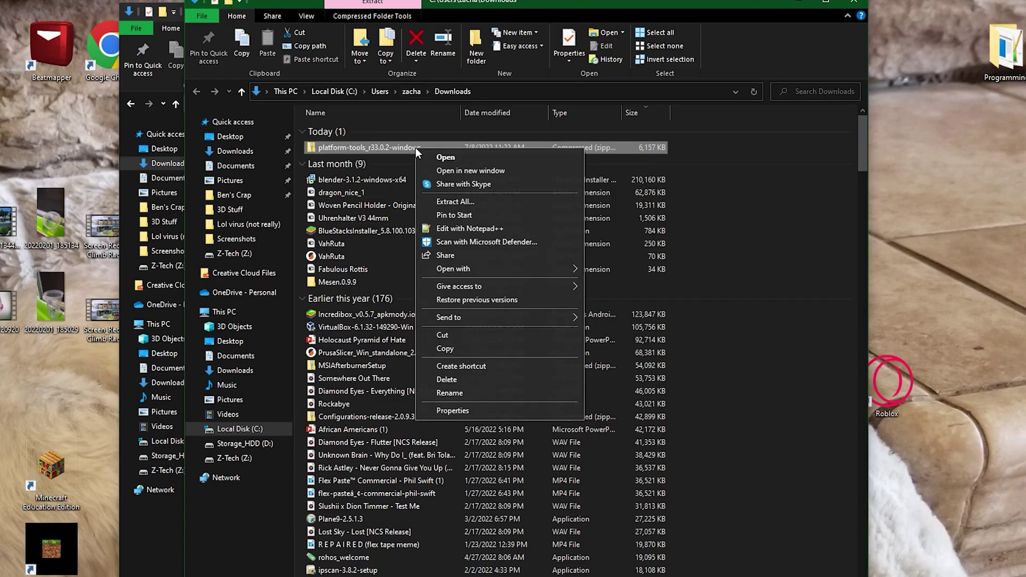
pyautogui.click(485, 202)
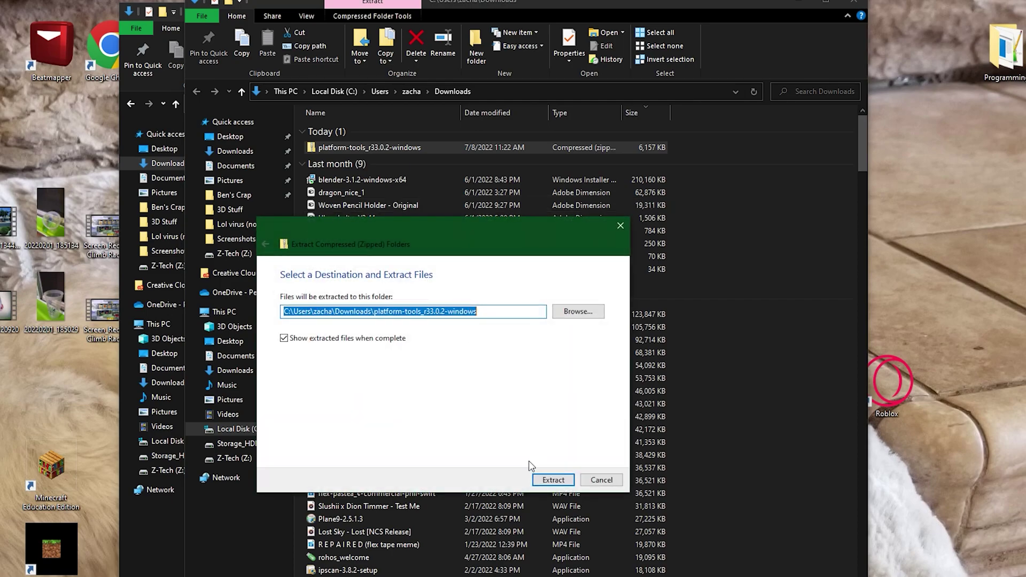
pyautogui.click(552, 479)
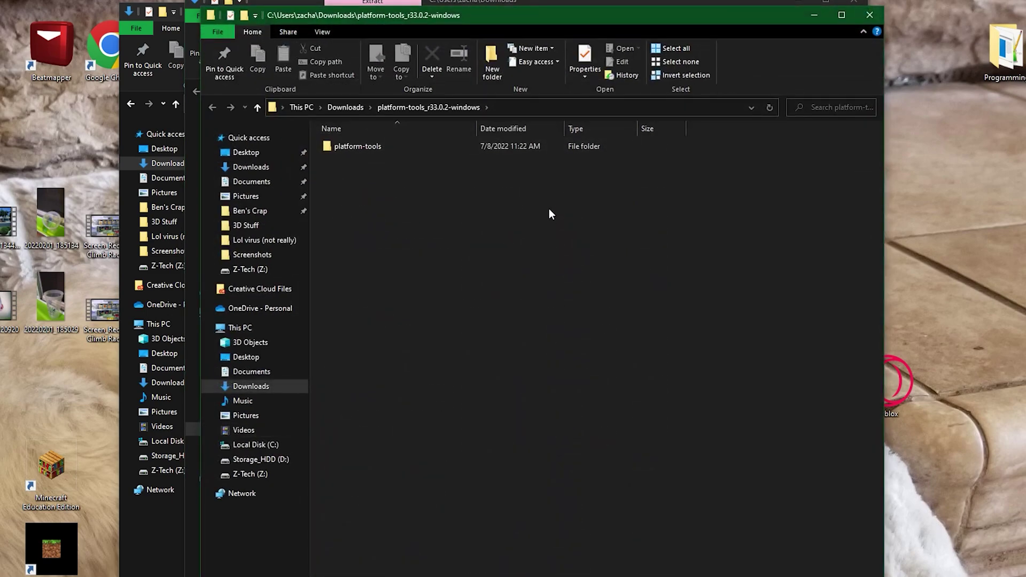
# Step: Open the extracted platform-tools folder and bring up its context menu on empty space
pyautogui.doubleClick(448, 150)
pyautogui.hotkey('alt', 'F9')
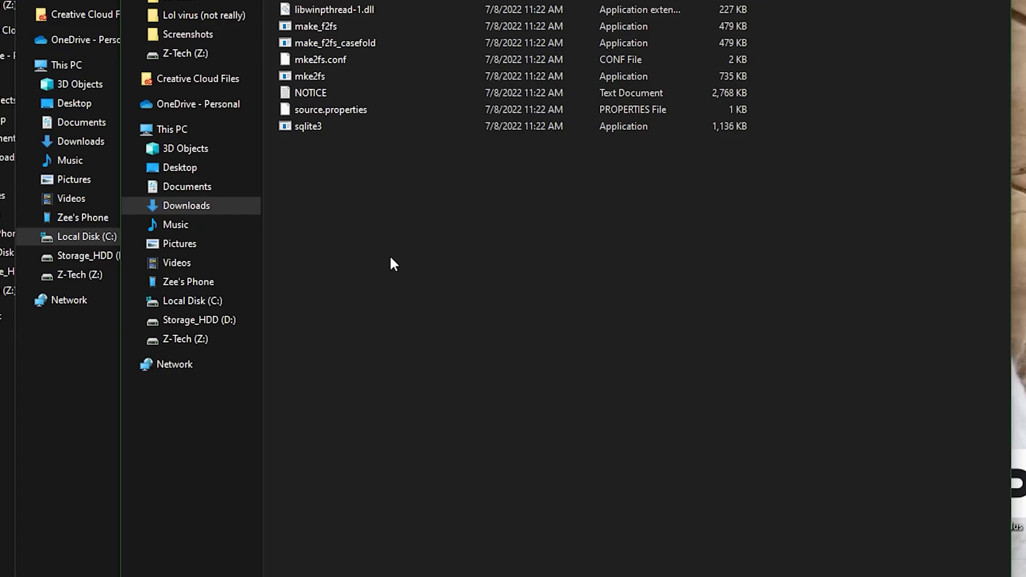
pyautogui.rightClick(533, 347)
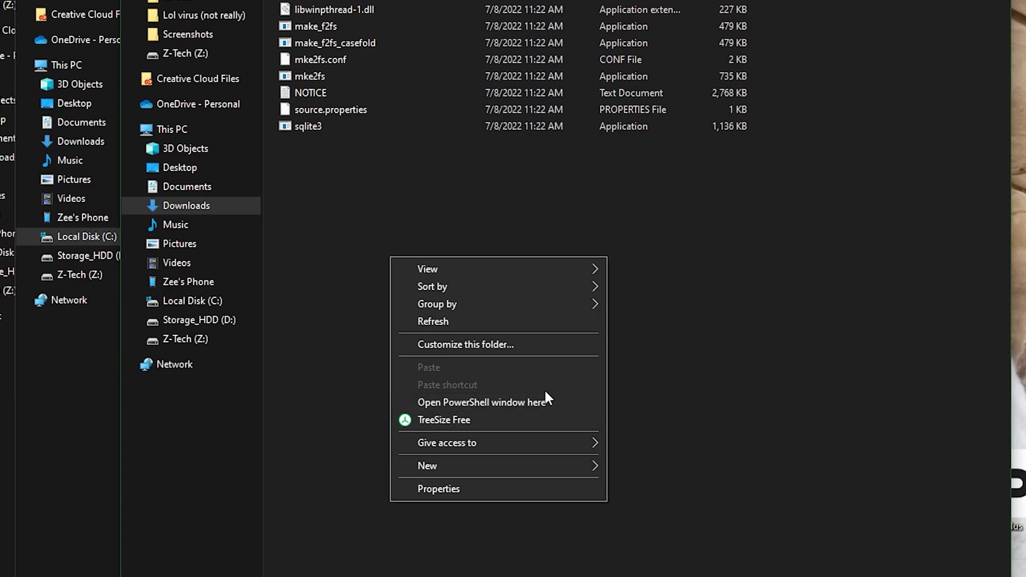
# Step: Open a PowerShell window in platform-tools, then widen it and move it lower right
pyautogui.click(509, 402)
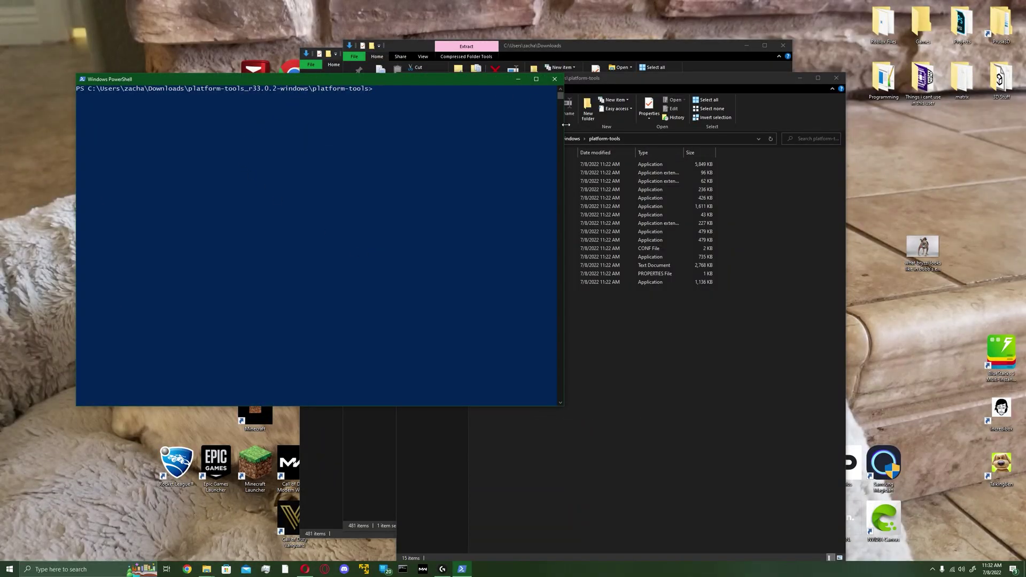
pyautogui.moveTo(563, 123); pyautogui.dragTo(860, 124)
pyautogui.moveTo(669, 83); pyautogui.dragTo(698, 230)
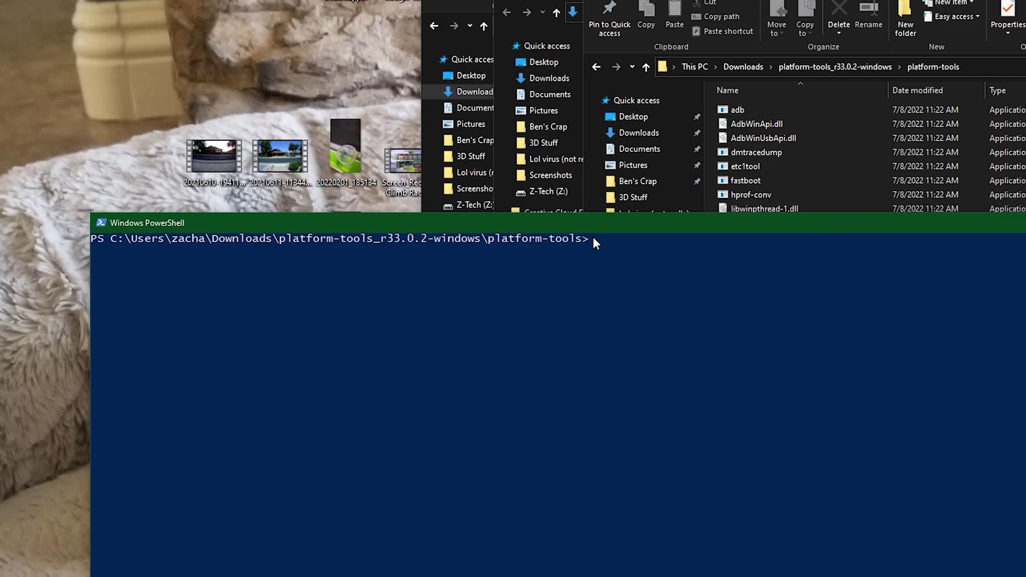
# Step: Run ./adb devices and check the attached phone's serial number in the listing
pyautogui.write('./adb devices')
pyautogui.press('Return')
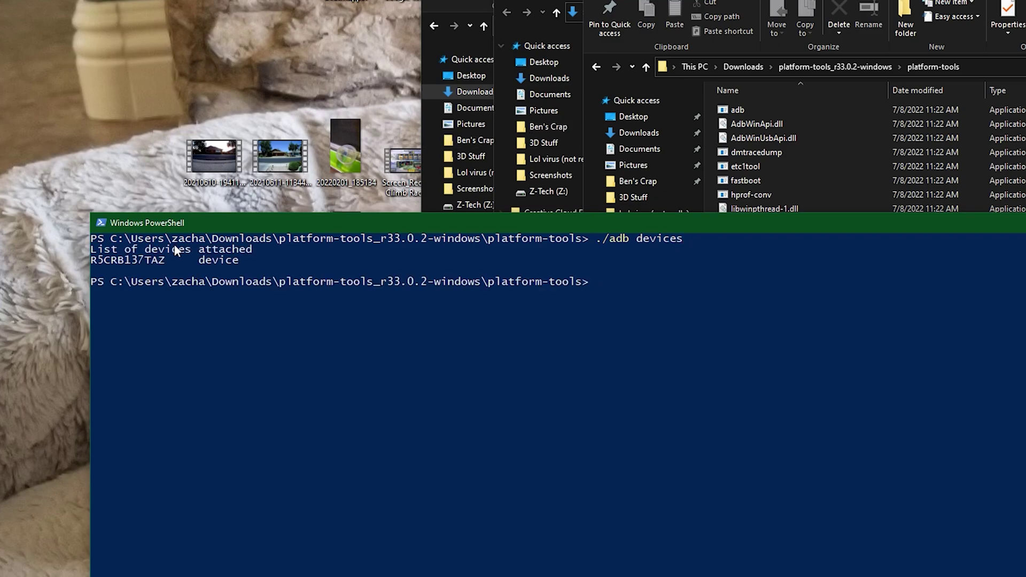
pyautogui.moveTo(164, 260); pyautogui.dragTo(102, 259)
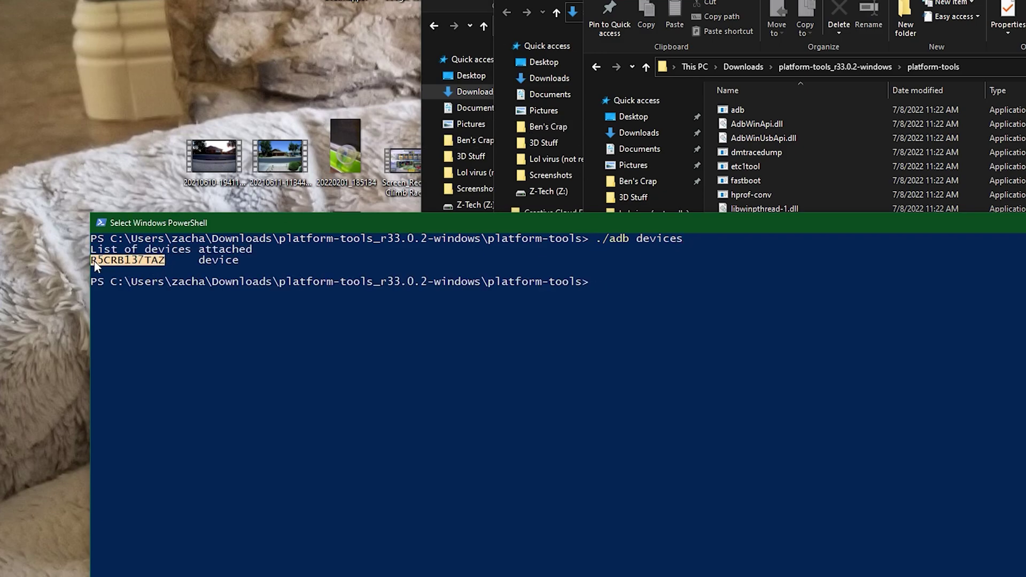
pyautogui.click(317, 346)
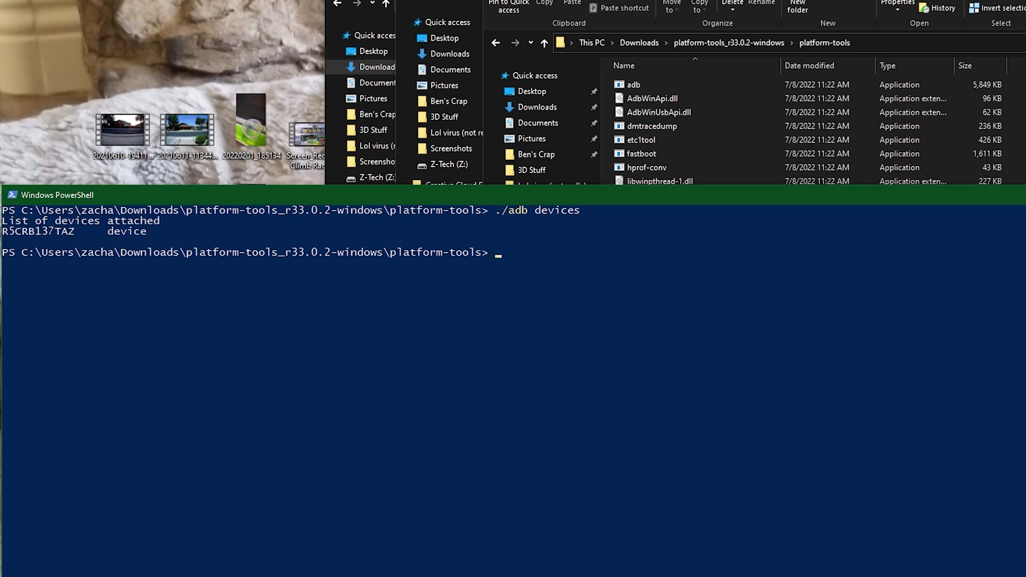
# Step: Rerun ./adb shell pm grant com.draco.purr android.permission.WRITE_SECURE_SETTINGS from command history
pyautogui.press('Up')
pyautogui.press('Up')
pyautogui.press('Up')
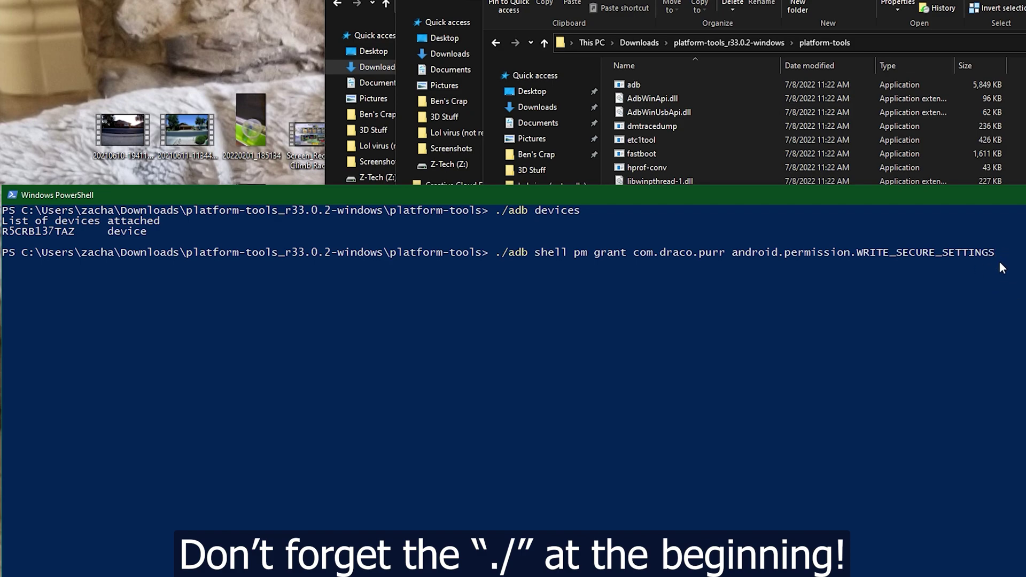
pyautogui.press('Return')
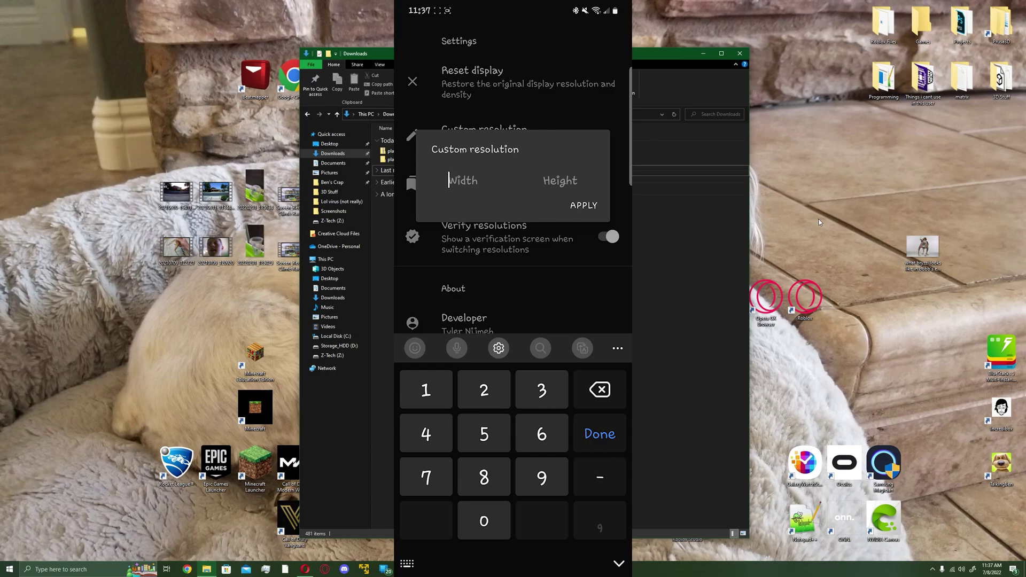
# Step: Enter a custom resolution of width 1920 and height 1080
pyautogui.write('1920')
pyautogui.click(560, 181)
pyautogui.write('1080')
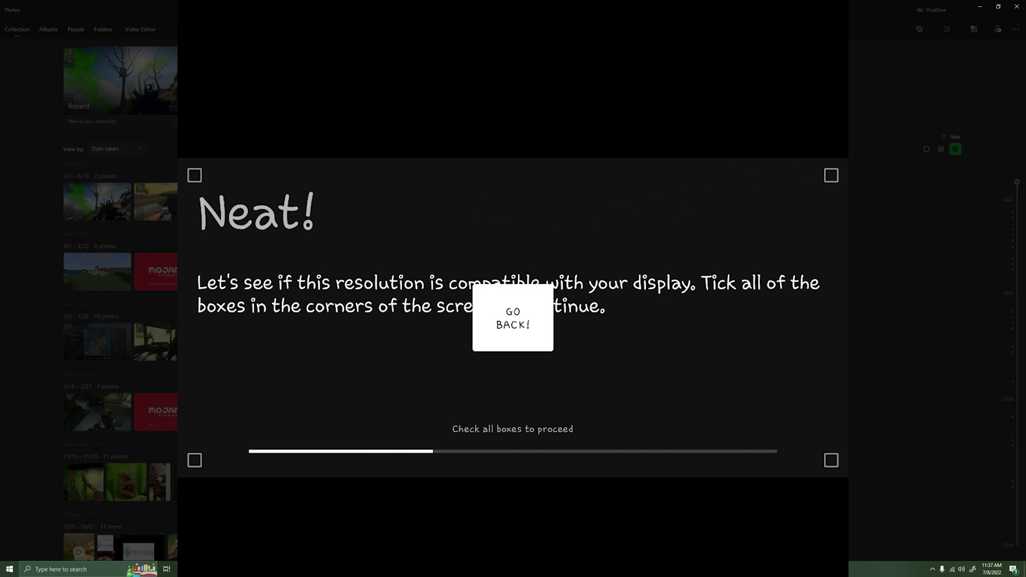
# Step: Tick all four corner checkboxes to pass Purr's compatibility check
pyautogui.click(831, 176)
pyautogui.click(195, 175)
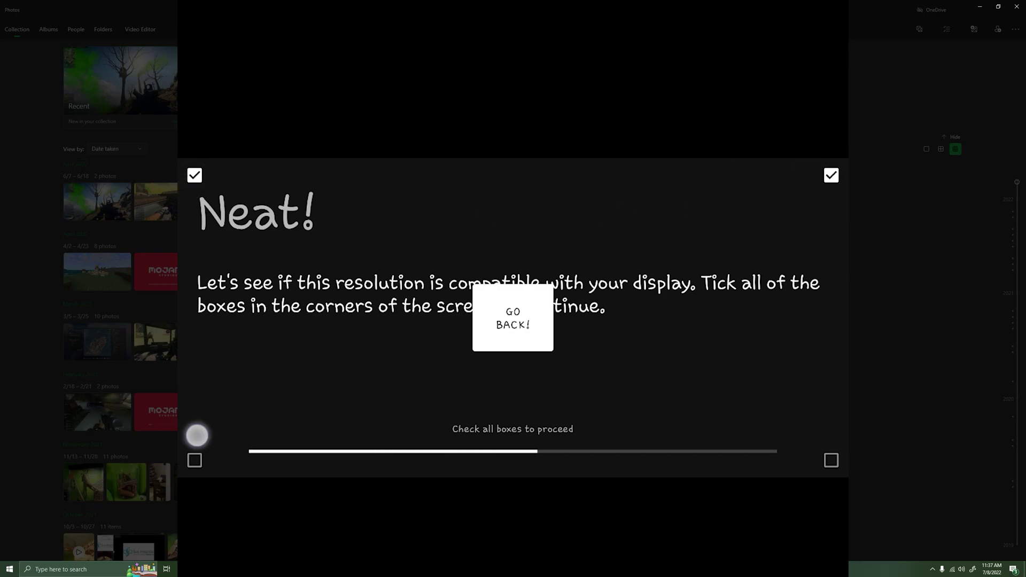
pyautogui.click(831, 461)
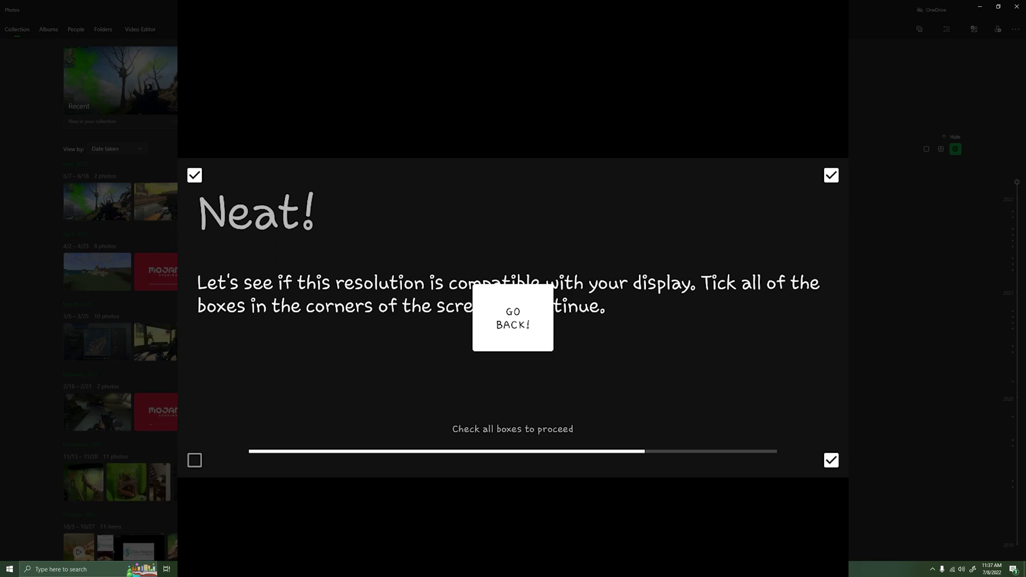
pyautogui.click(195, 460)
# Step: Swipe through Purr's settings and pull down the phone's quick settings shade
pyautogui.moveTo(663, 324); pyautogui.dragTo(624, 311)
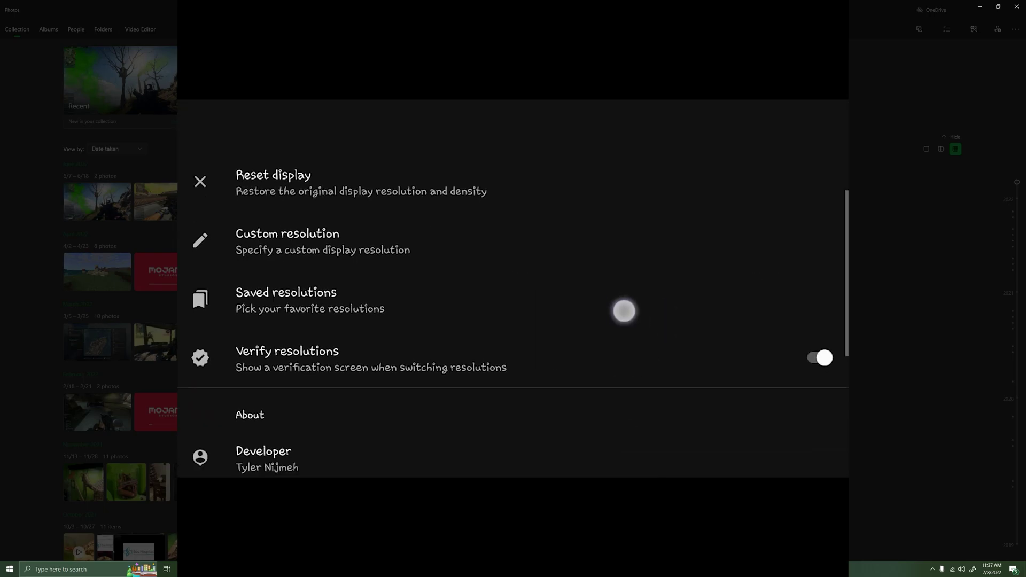
pyautogui.moveTo(554, 415); pyautogui.dragTo(597, 424)
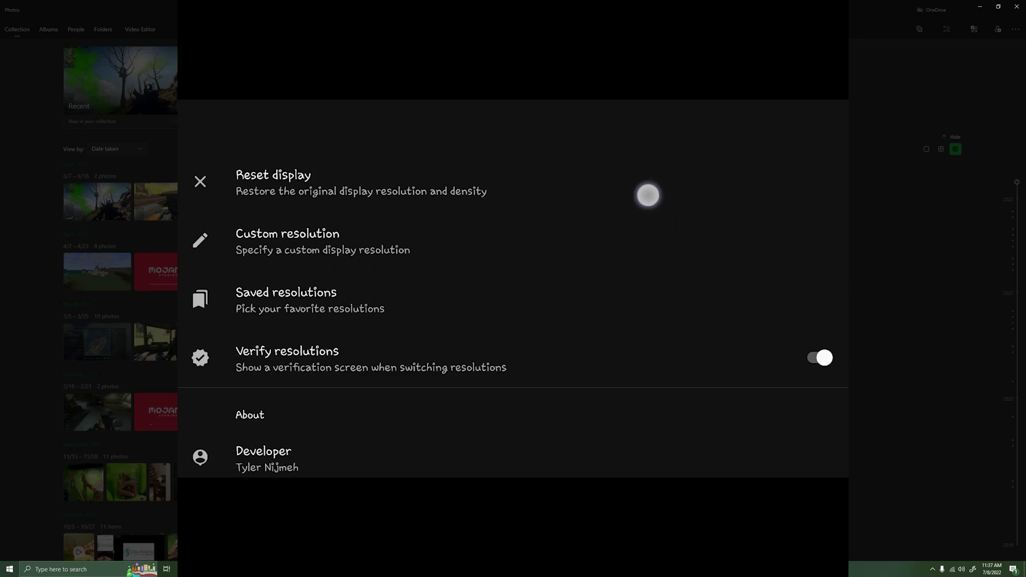
pyautogui.moveTo(596, 235); pyautogui.dragTo(619, 106)
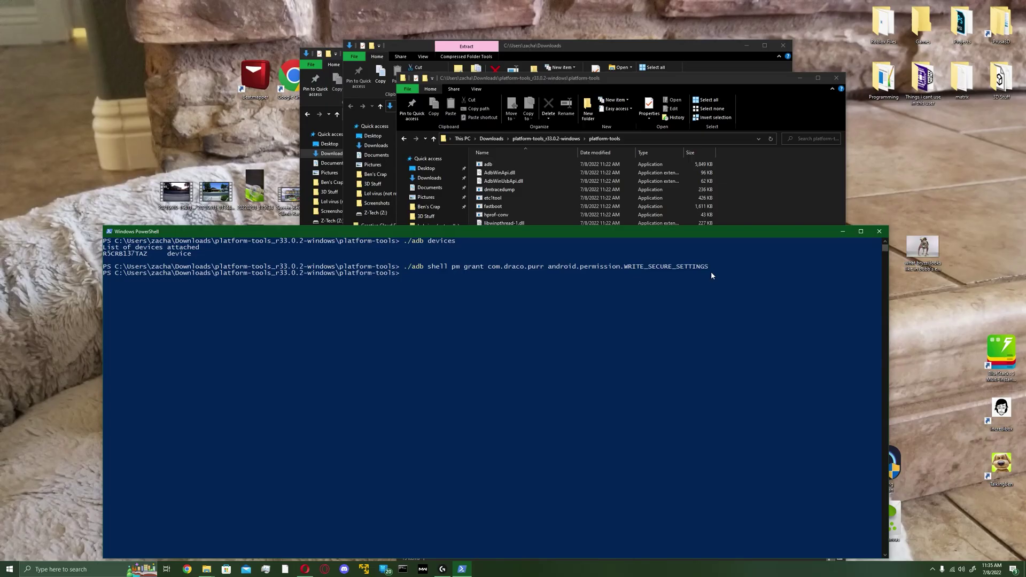
# Step: Close the PowerShell, platform-tools and duplicate Downloads windows
pyautogui.click(879, 232)
pyautogui.click(837, 78)
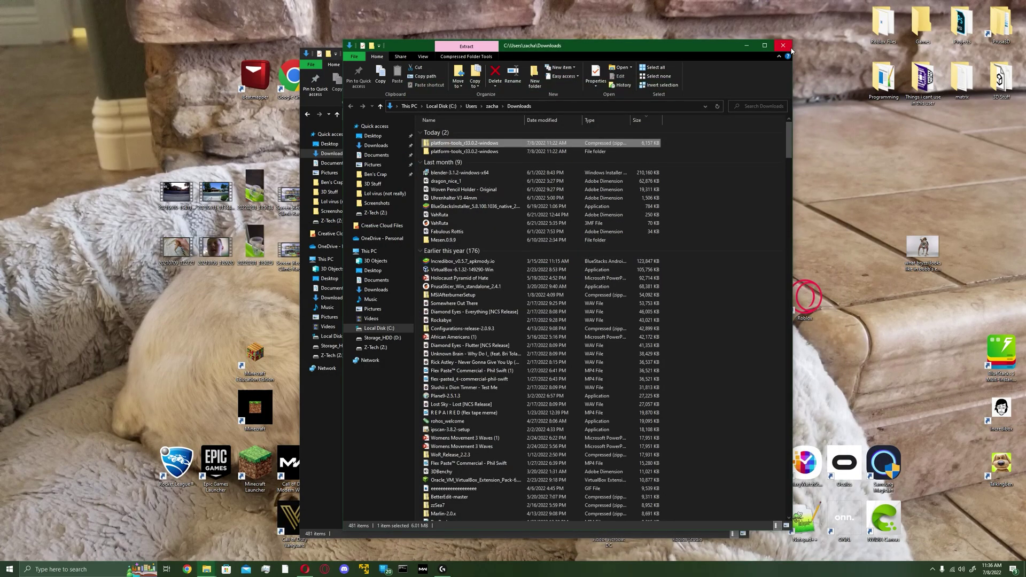
pyautogui.click(783, 46)
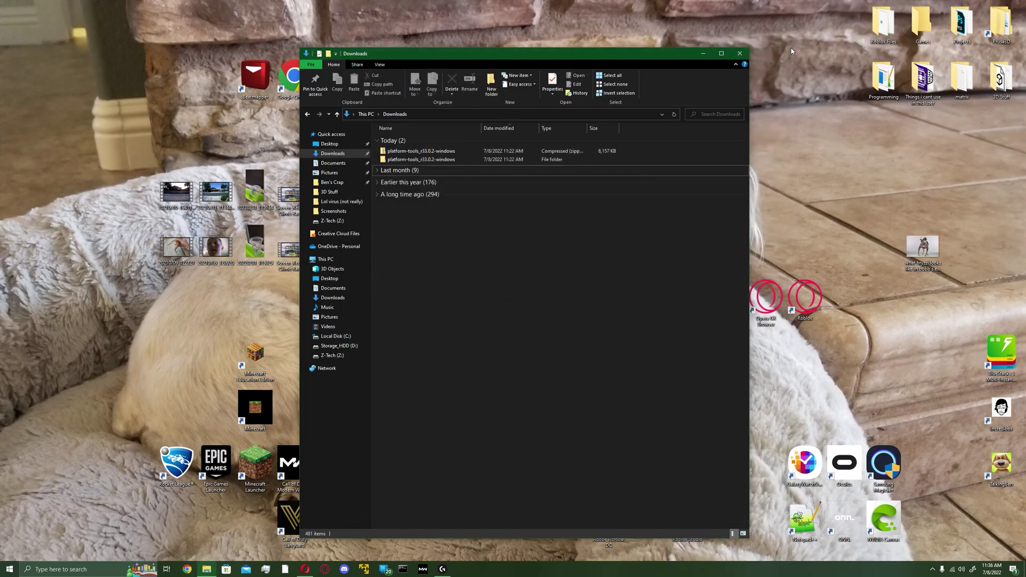